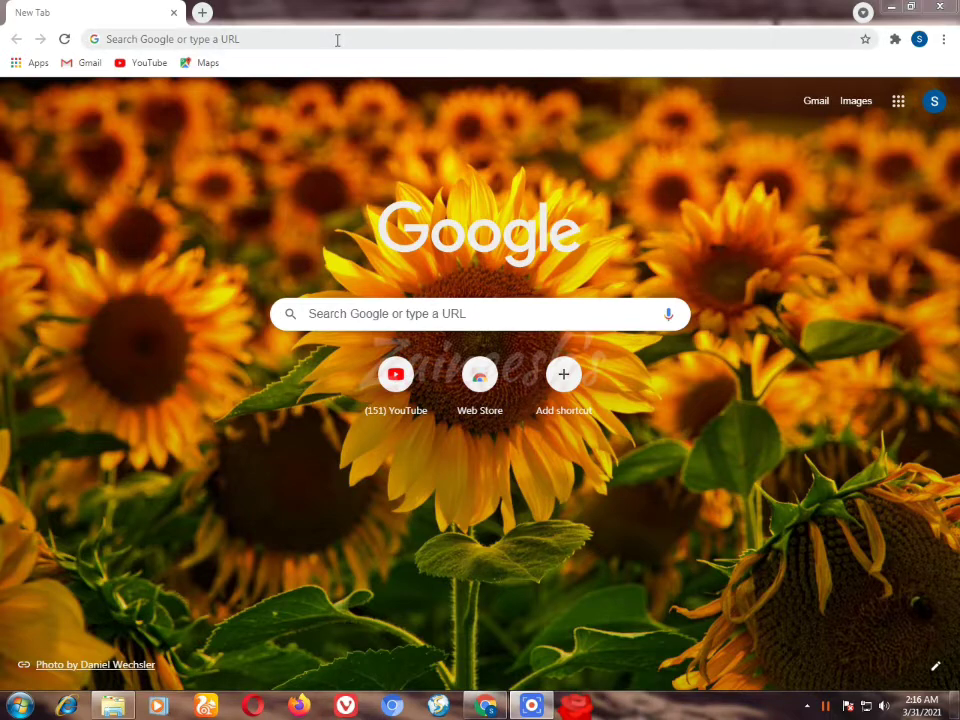
Step: Search Google for "brave browser download free" and open the "Download Brave | Brave Browser" result on brave.com
left_click(337, 40)
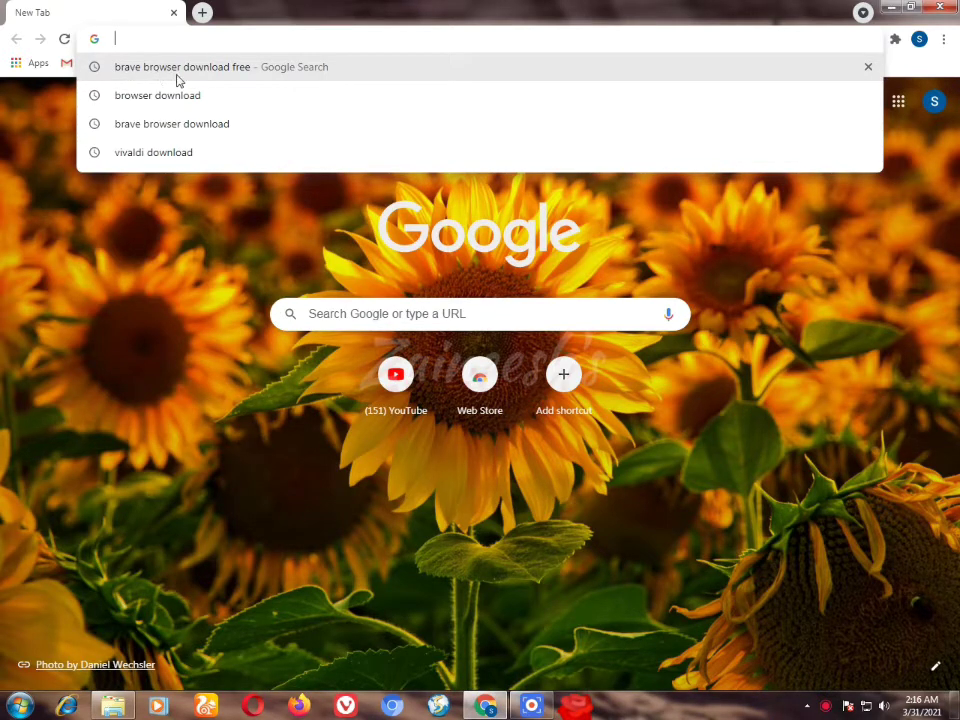
left_click(298, 78)
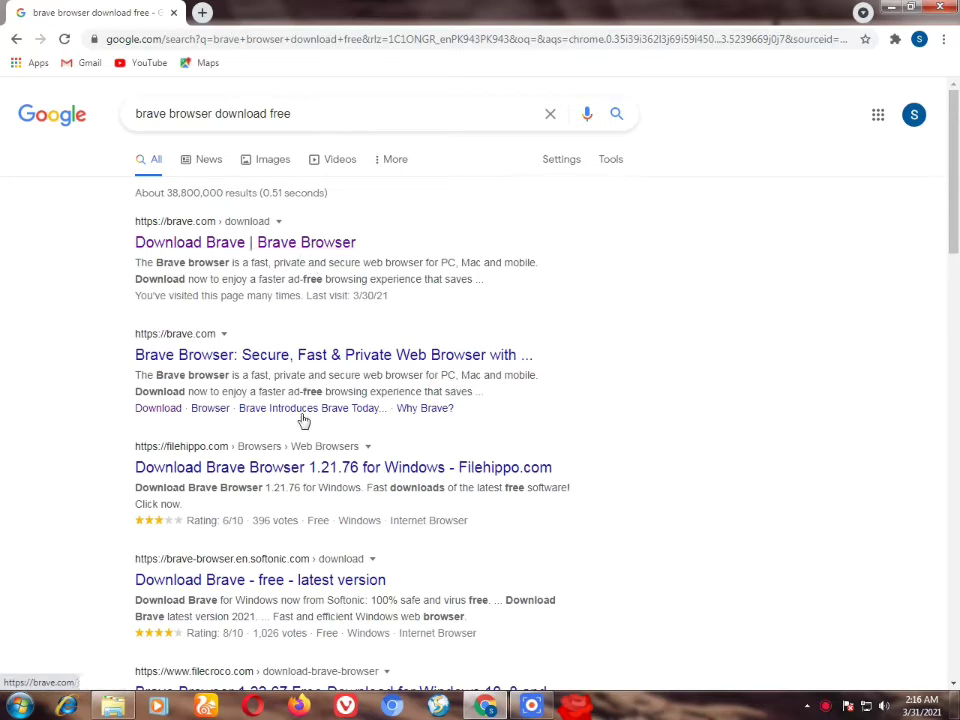
scroll(303, 430, "down", 1)
scroll(302, 432, "down", 2)
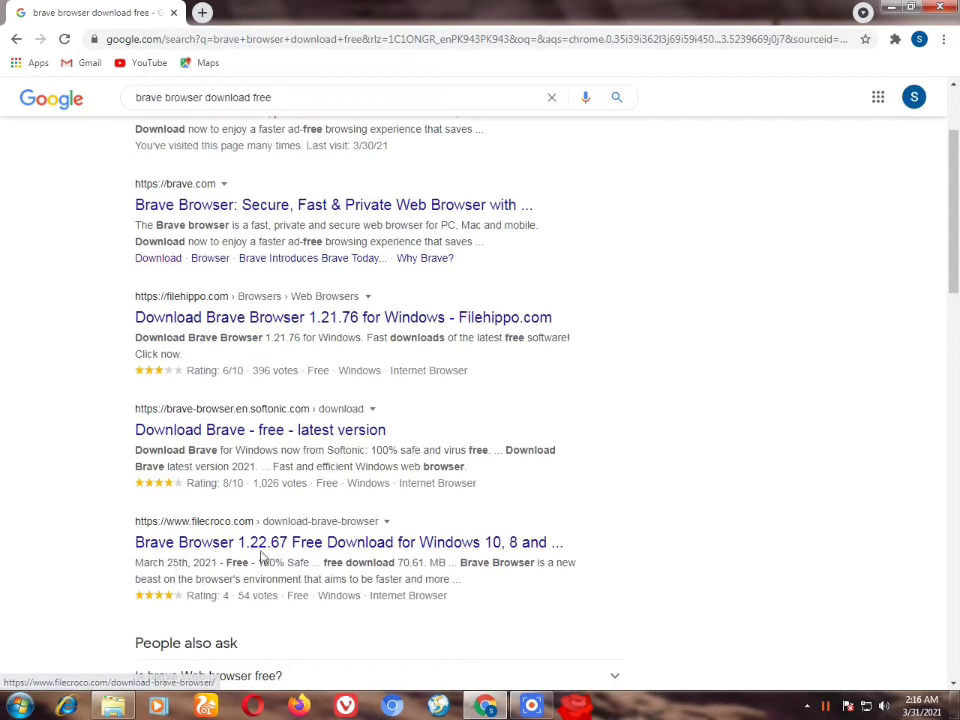
left_click(515, 548)
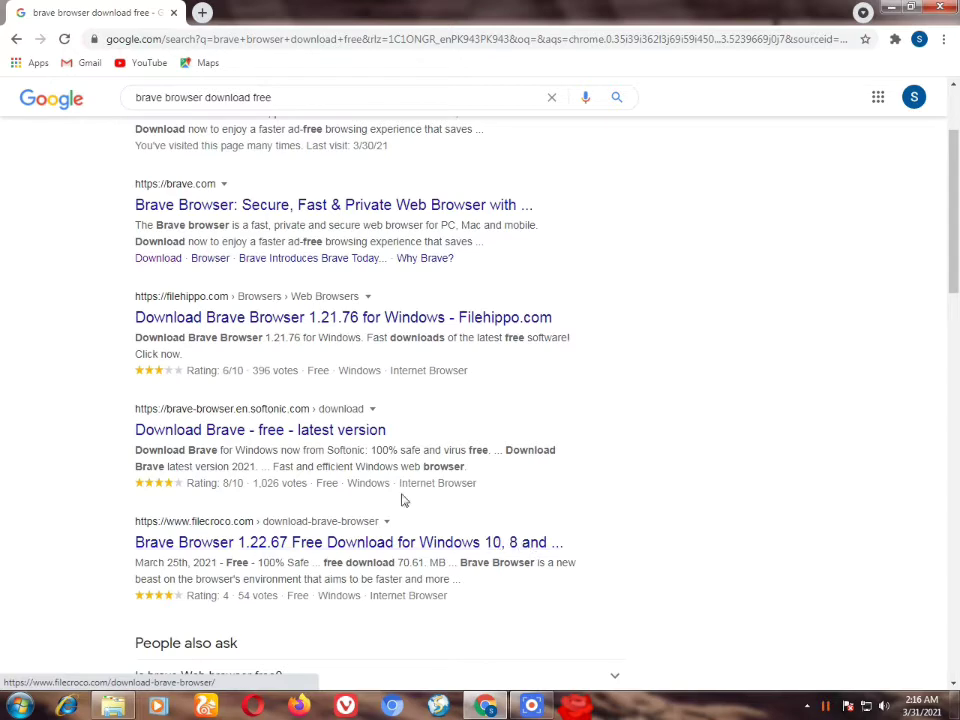
scroll(205, 330, "up", 2)
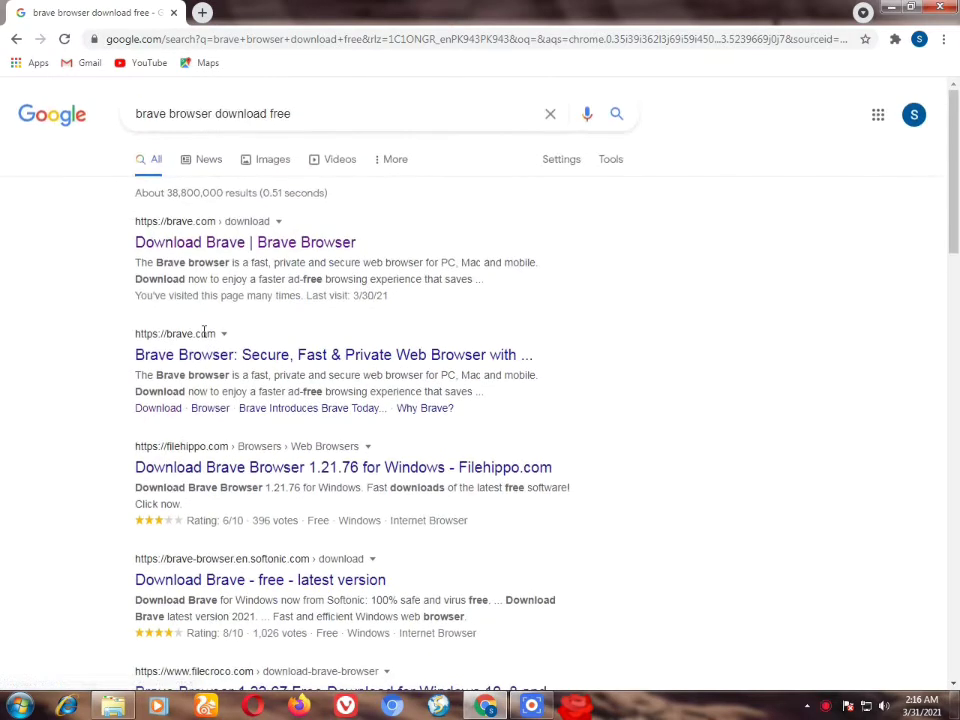
left_click(233, 242)
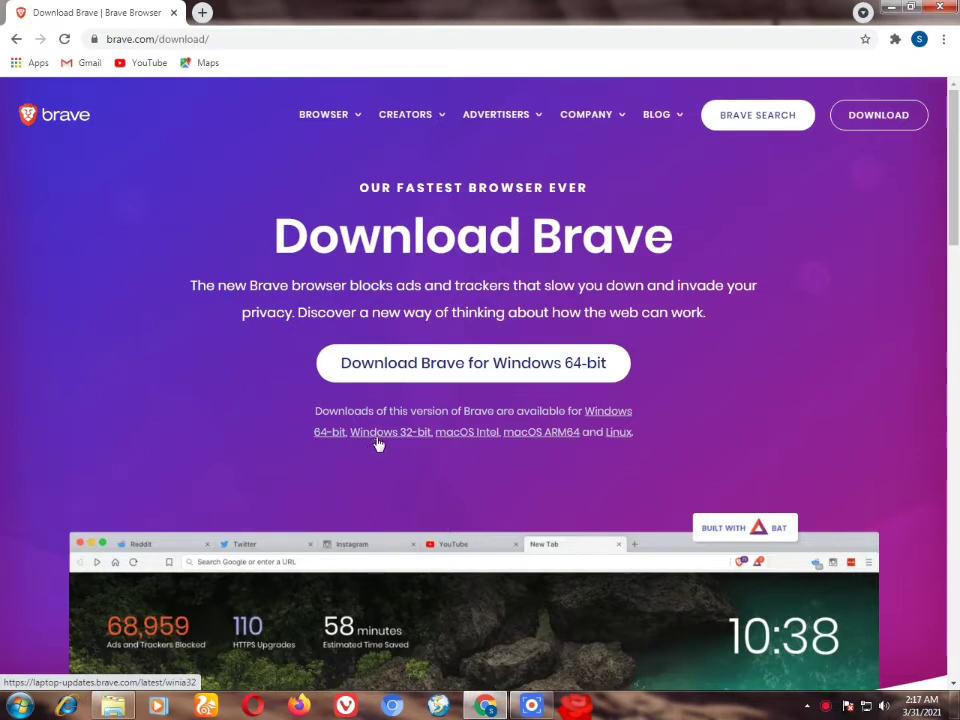
Step: Try to download Brave for Windows 64-bit from the official page and return to the download page
mouse_move(496, 116)
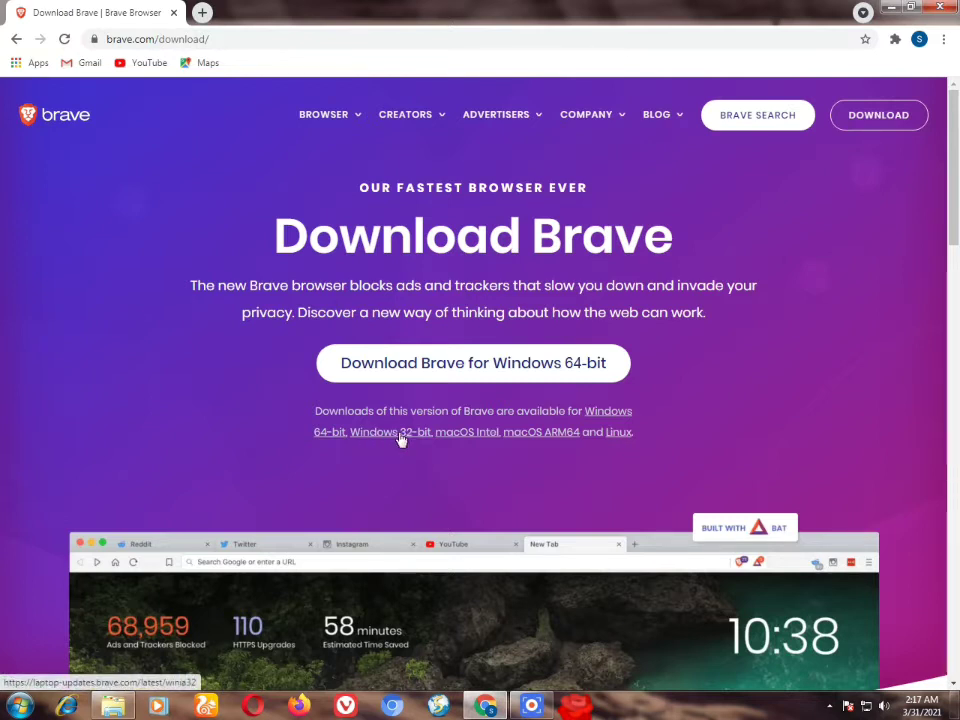
left_click(481, 379)
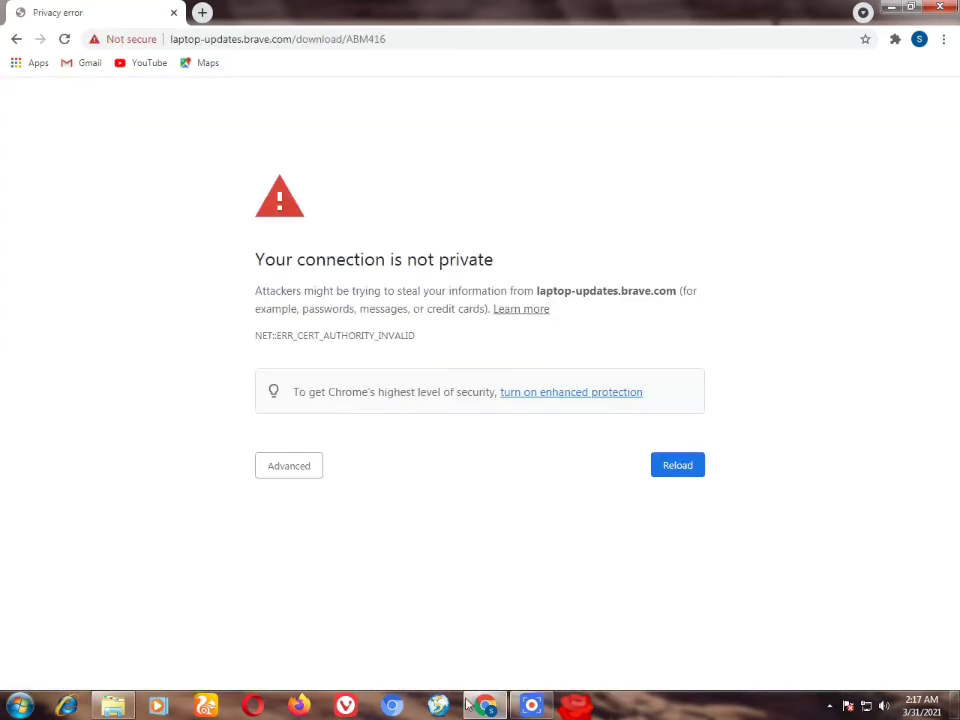
key("alt+Left")
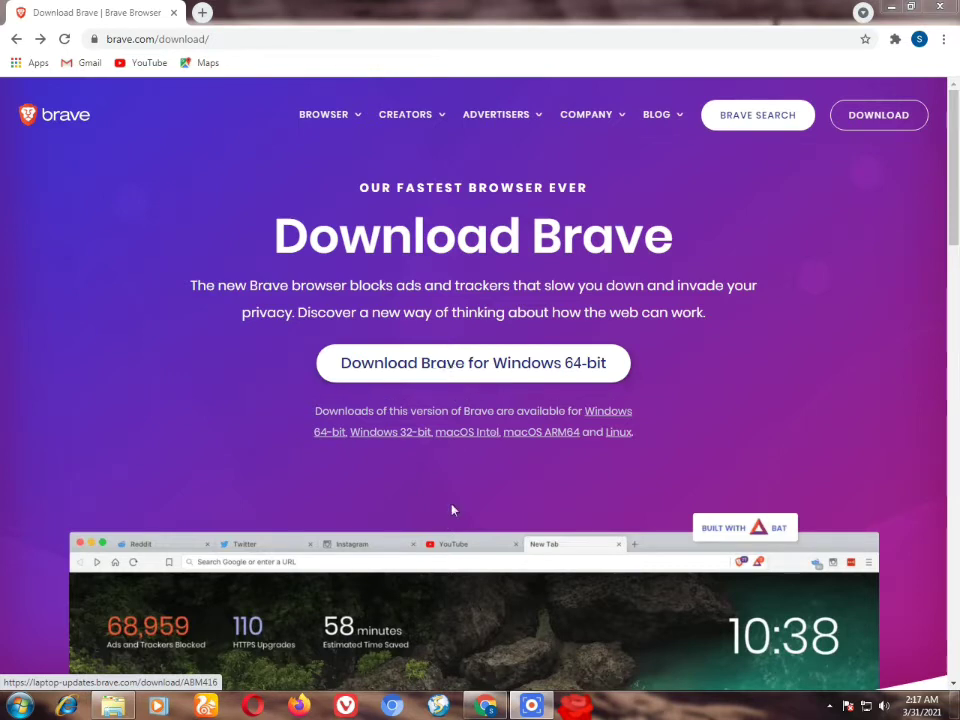
Step: Run BraveBrowserSetup from the New folder on drive E: and continue the installation without administrator privileges
left_click(440, 700)
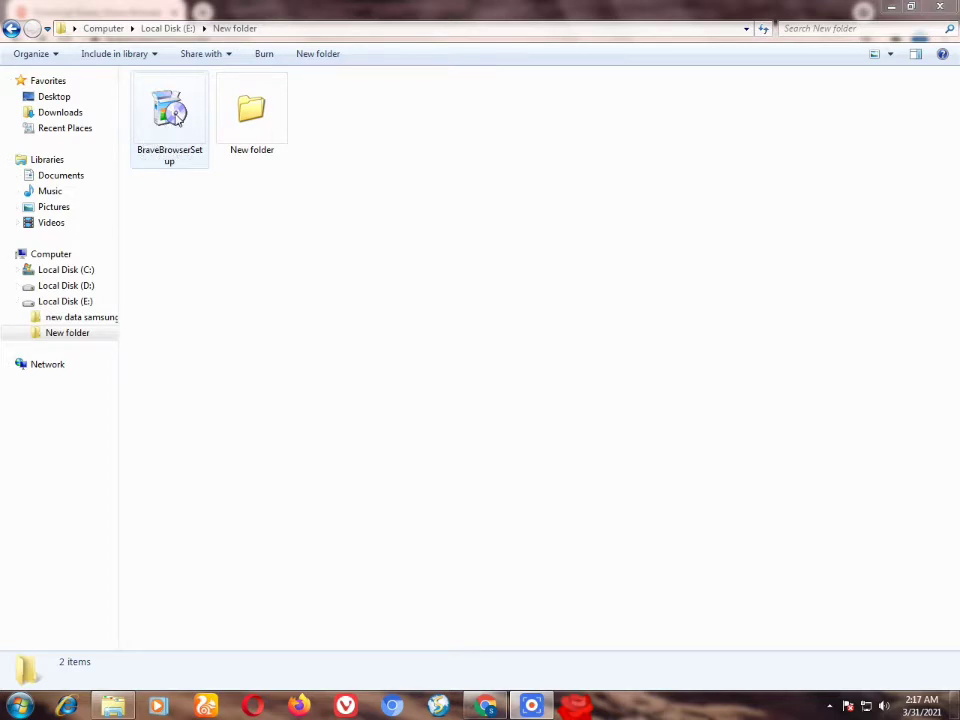
double_click(176, 114)
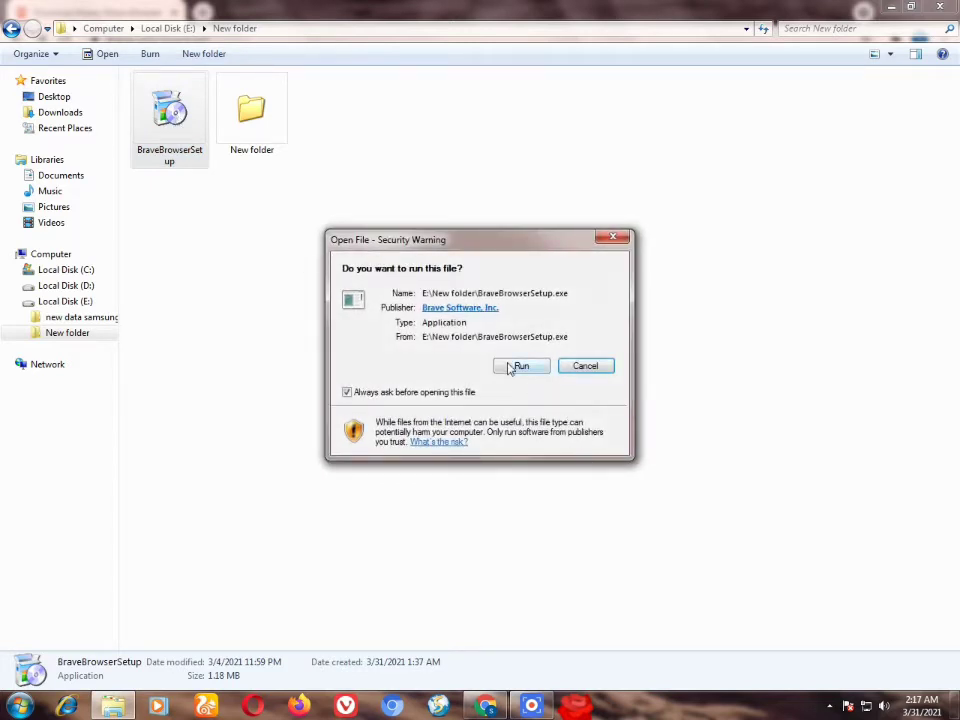
left_click(511, 367)
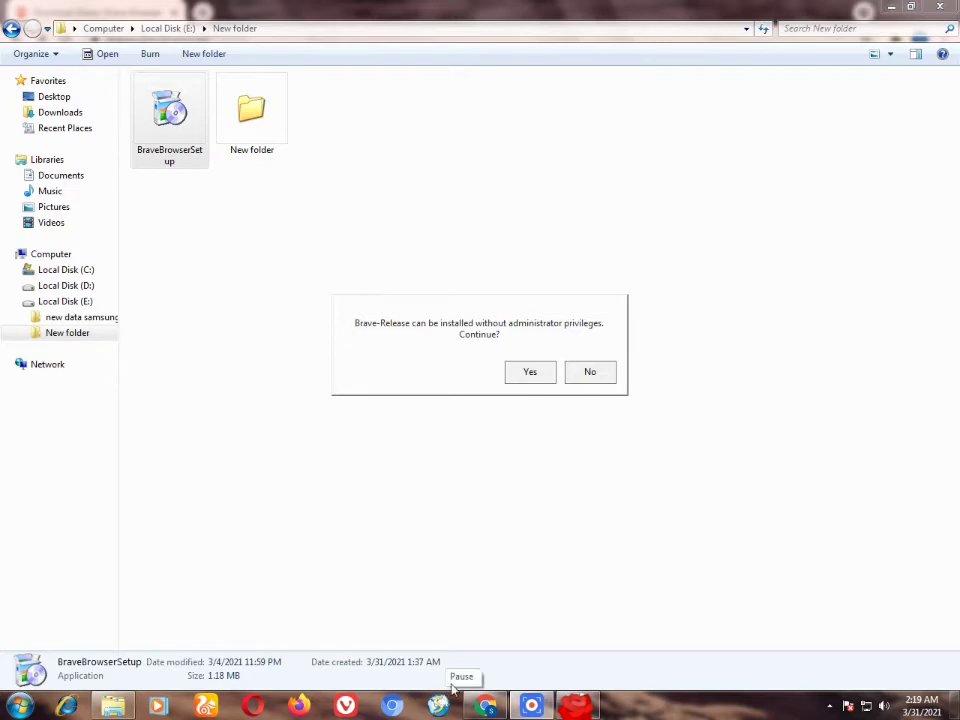
left_click(527, 374)
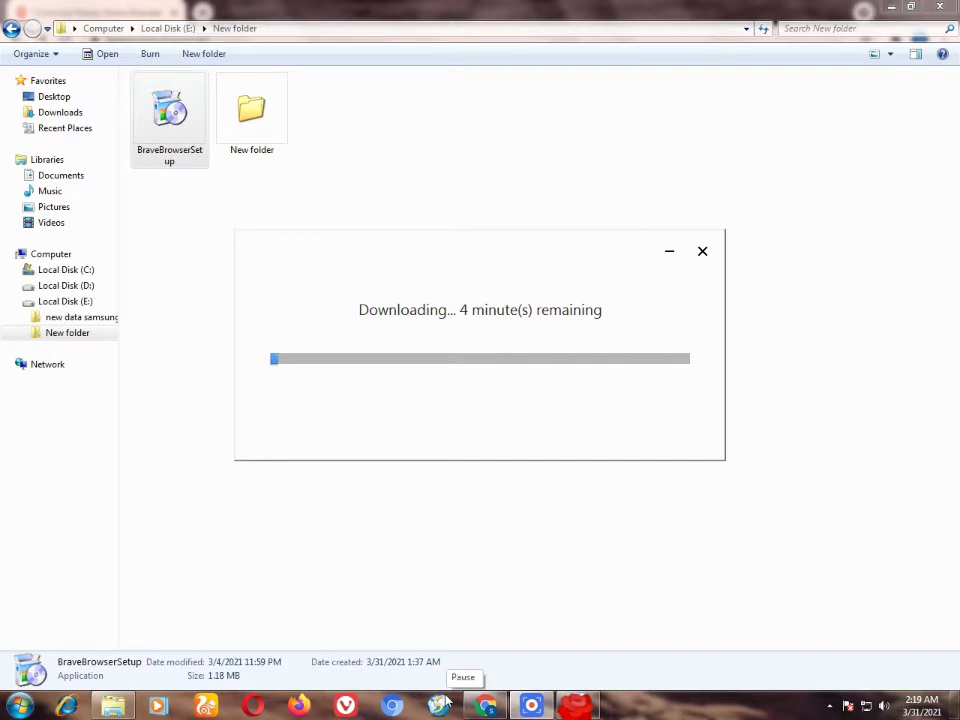
left_click(440, 705)
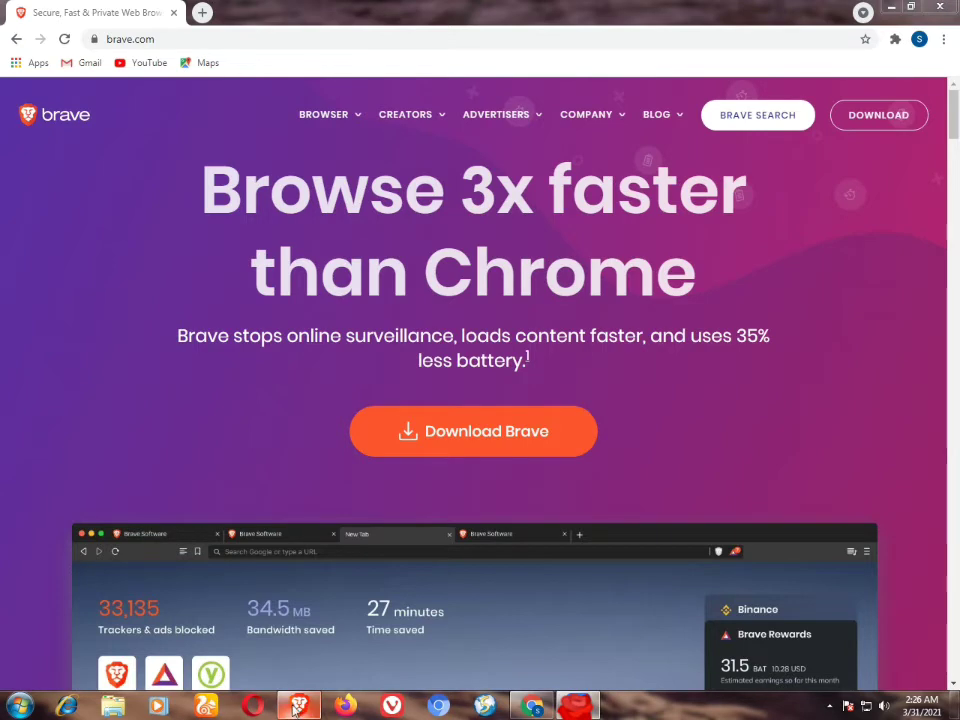
Step: Switch to the Brave browser in a maximized window and open YouTube from its new tab page
mouse_move(295, 706)
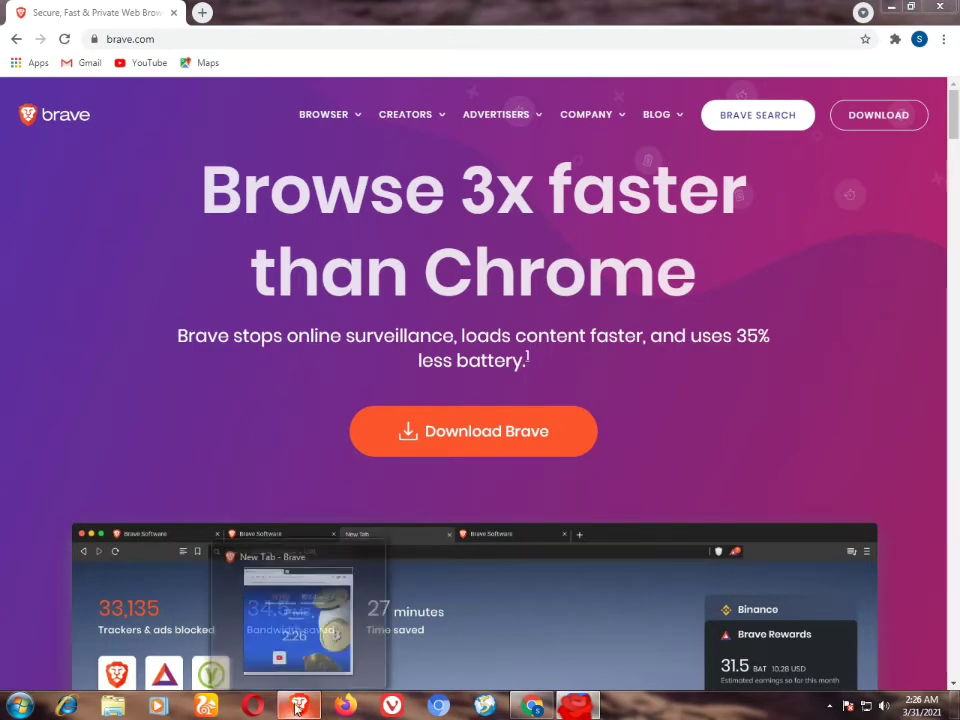
left_click(297, 707)
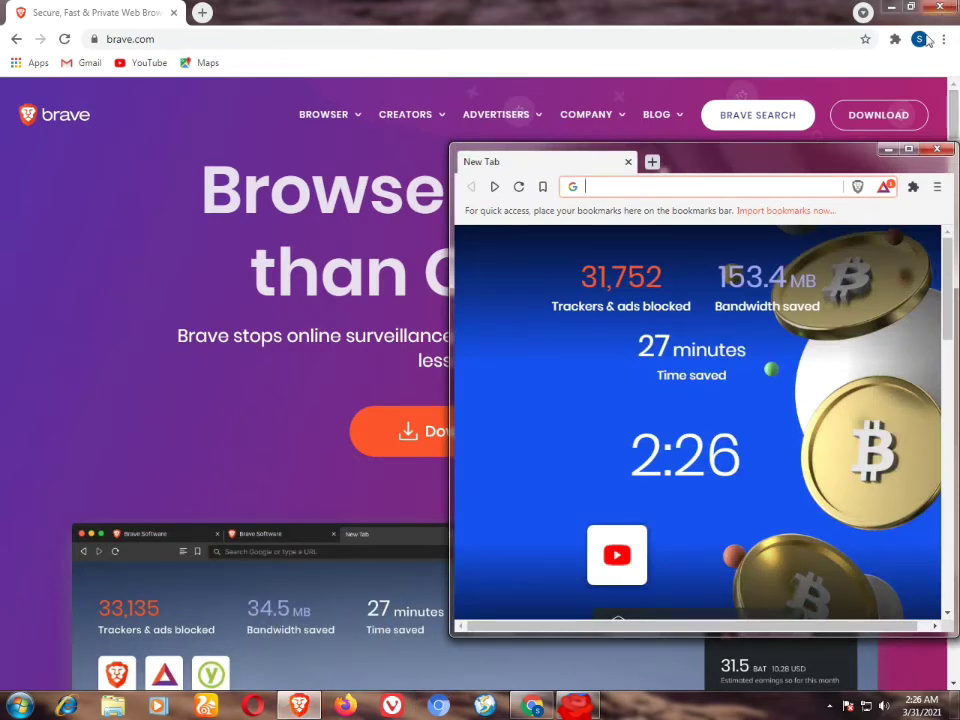
left_click(908, 152)
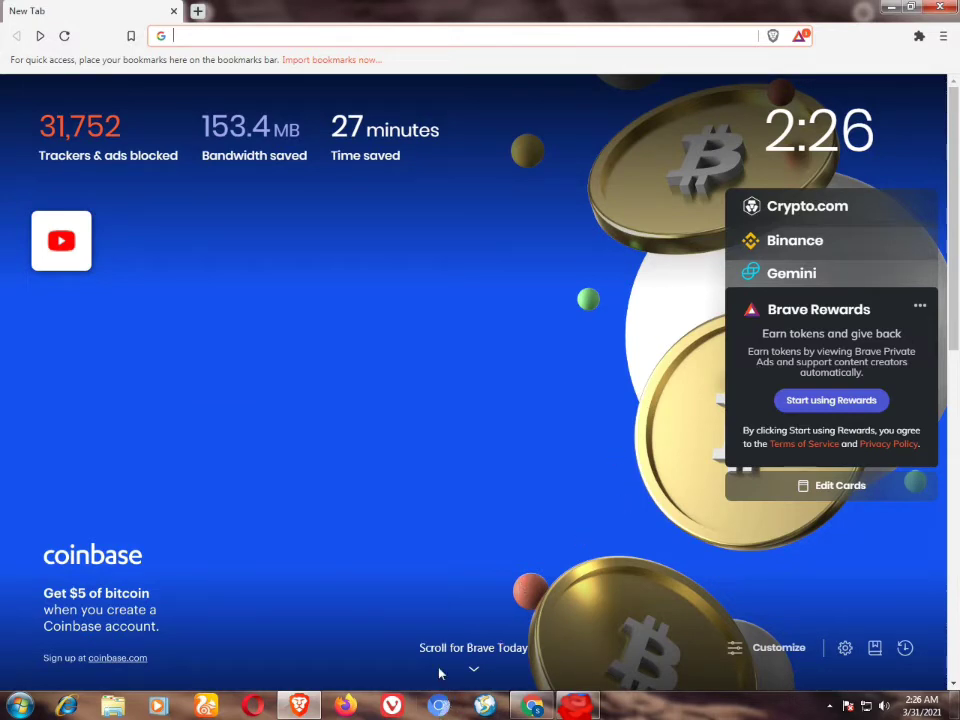
left_click(88, 241)
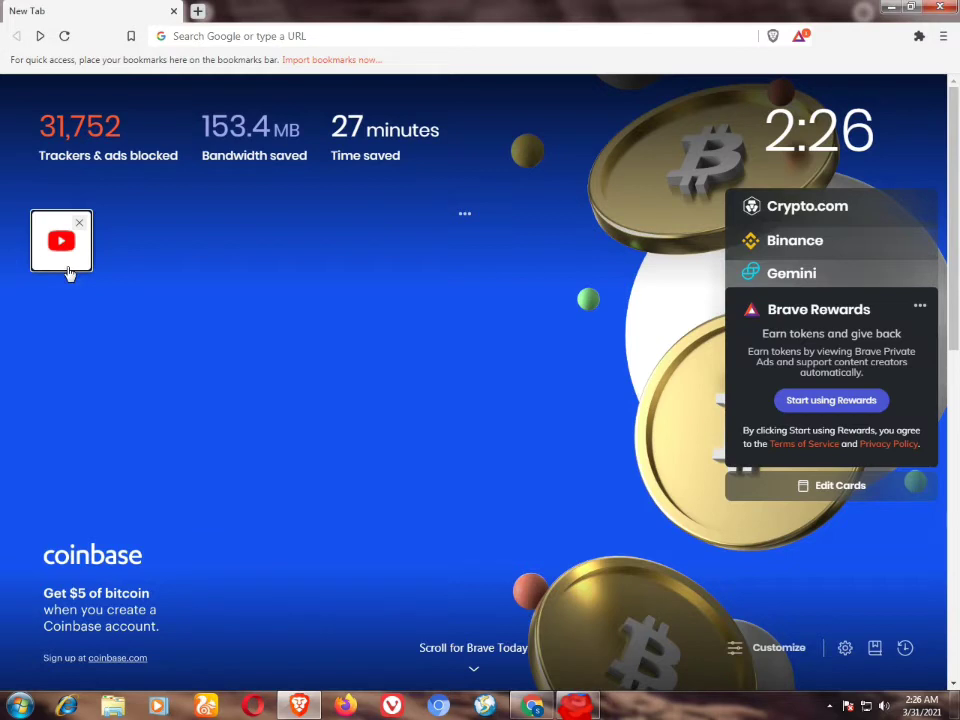
left_click(67, 253)
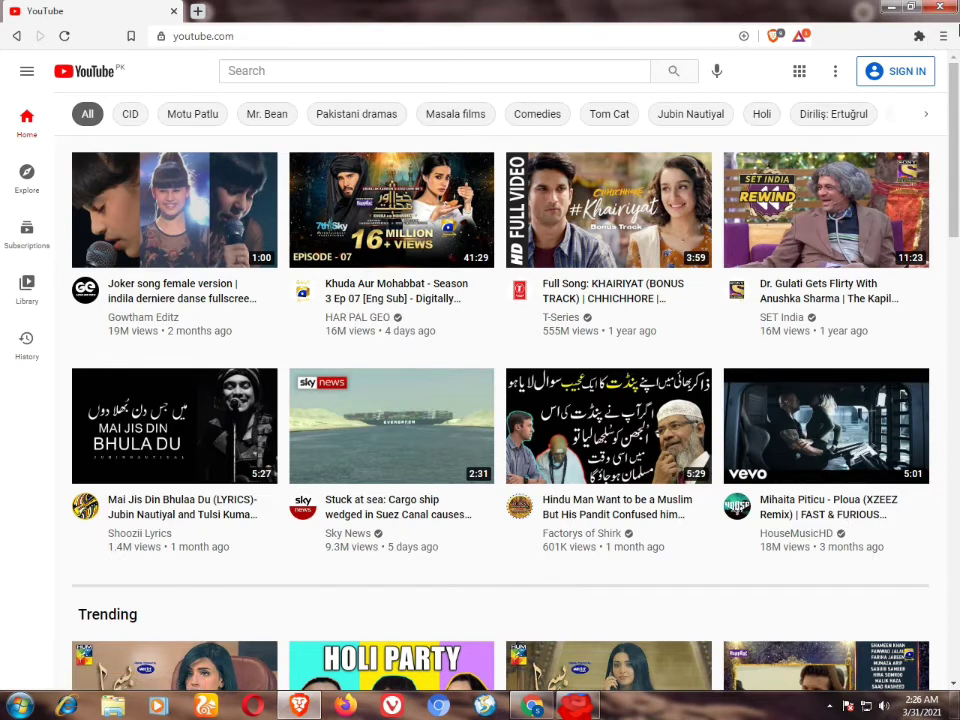
Step: View Brave's full browsing history page and close its tab
left_click(944, 37)
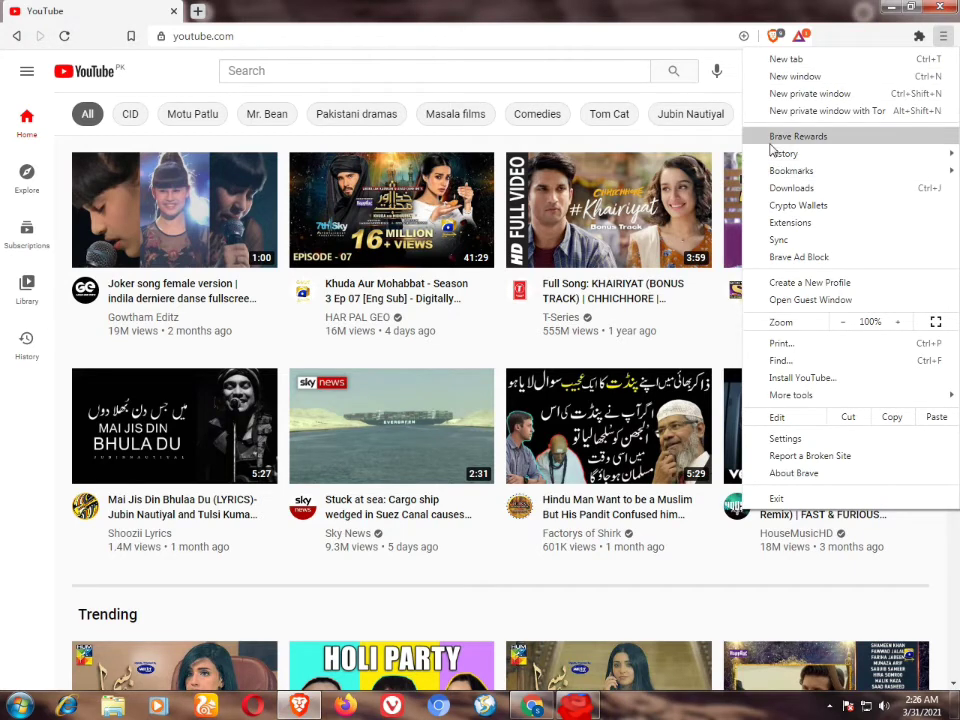
mouse_move(795, 155)
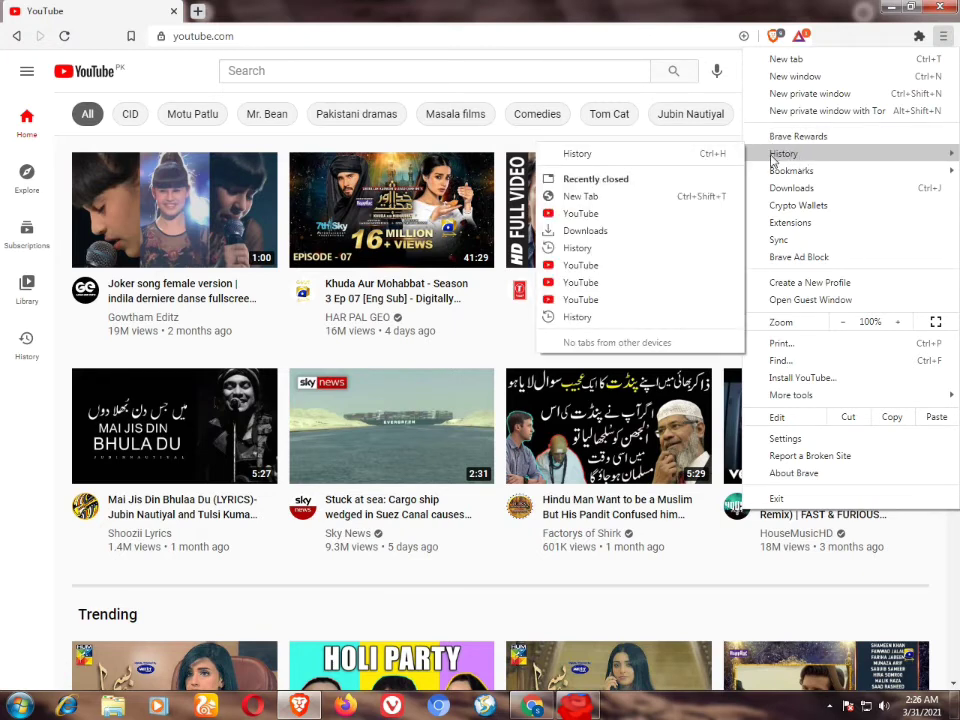
left_click(695, 158)
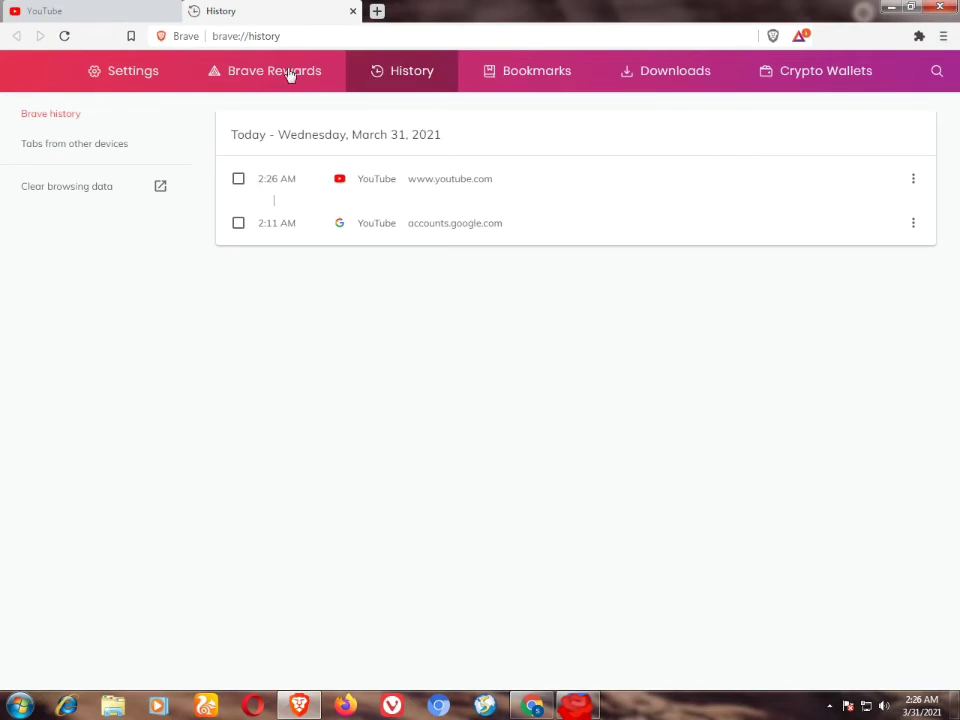
left_click(352, 12)
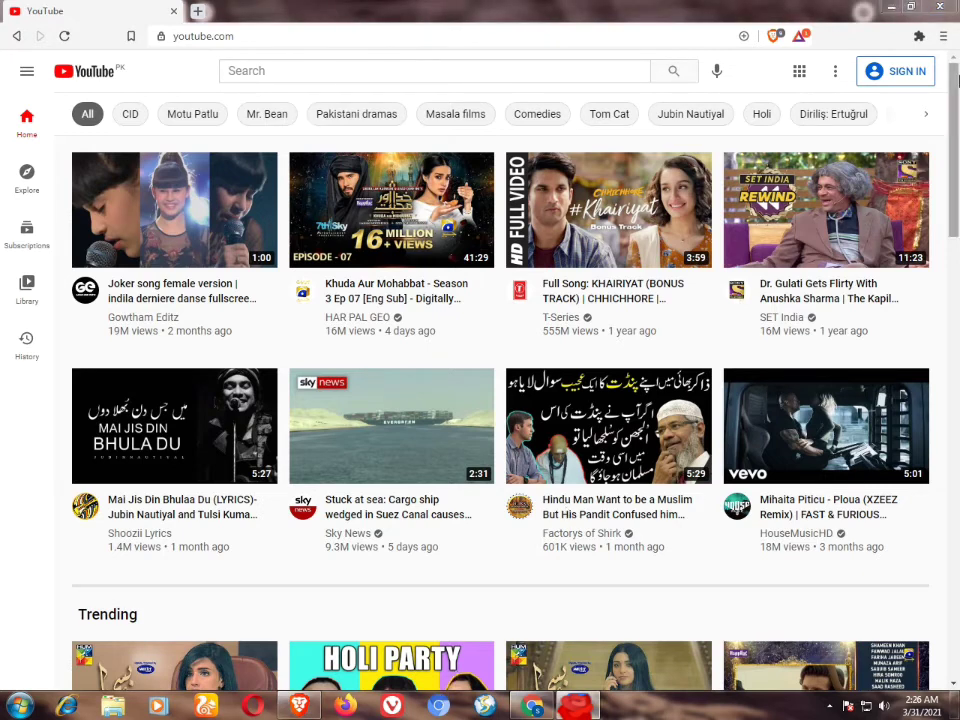
Step: Reopen Brave's history page and bring up its Clear browsing data options
left_click(942, 38)
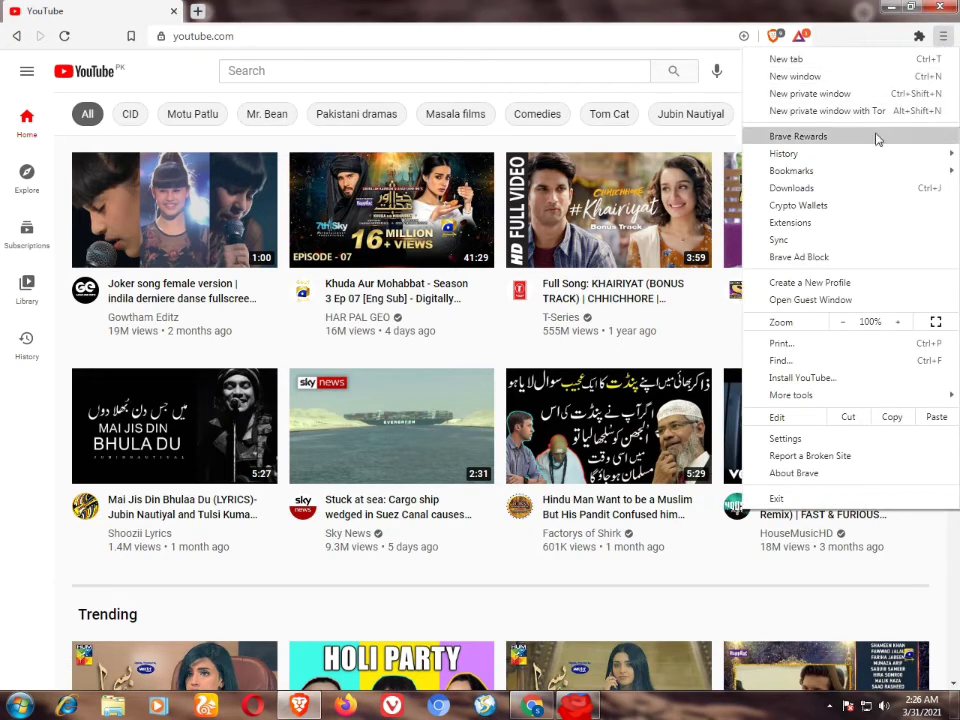
mouse_move(860, 161)
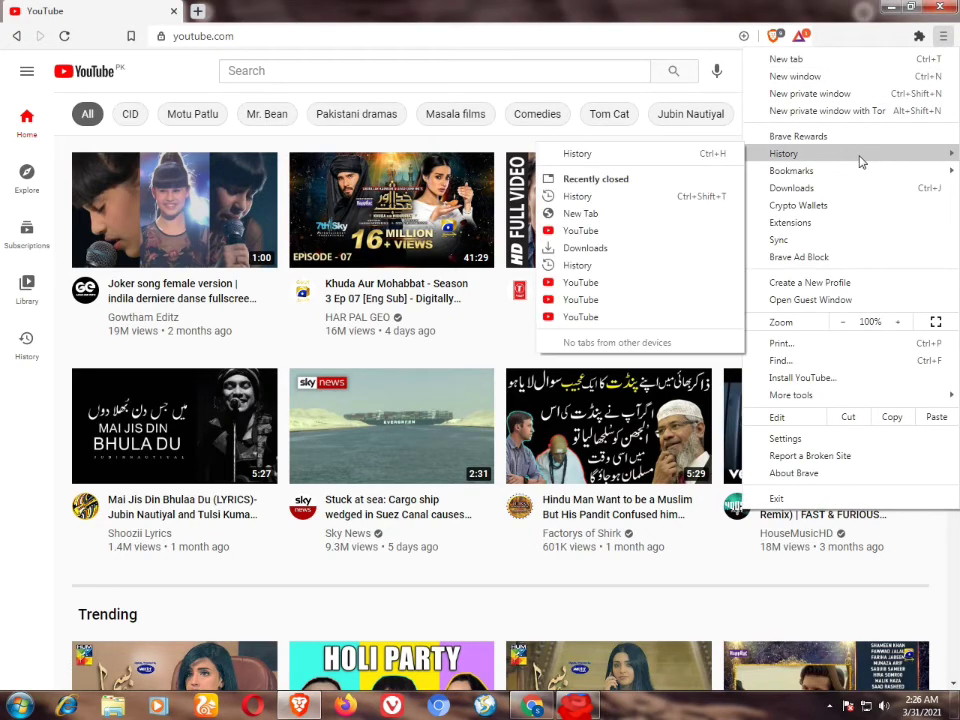
left_click(734, 156)
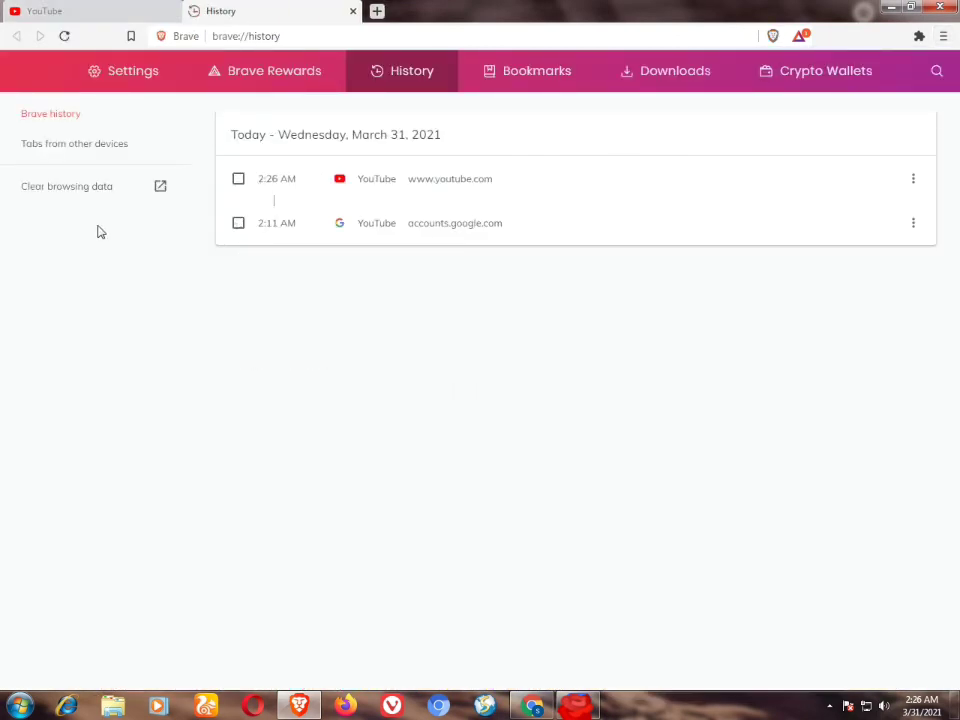
left_click(45, 193)
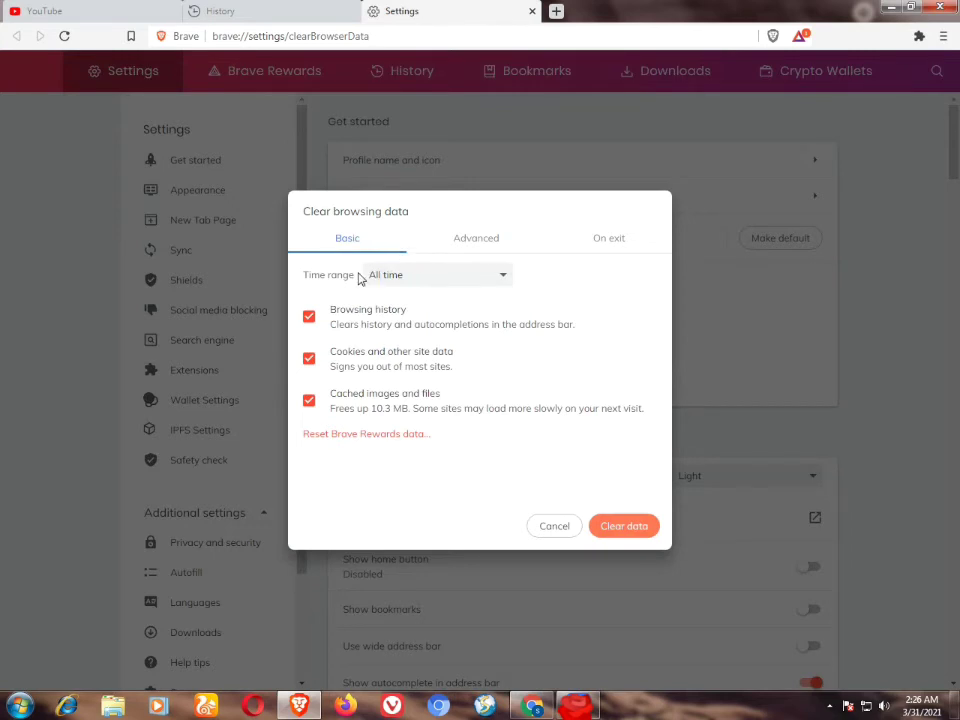
Step: Clear browsing history, cookies and cached files for the All time range, and close the Settings and History tabs
left_click(388, 279)
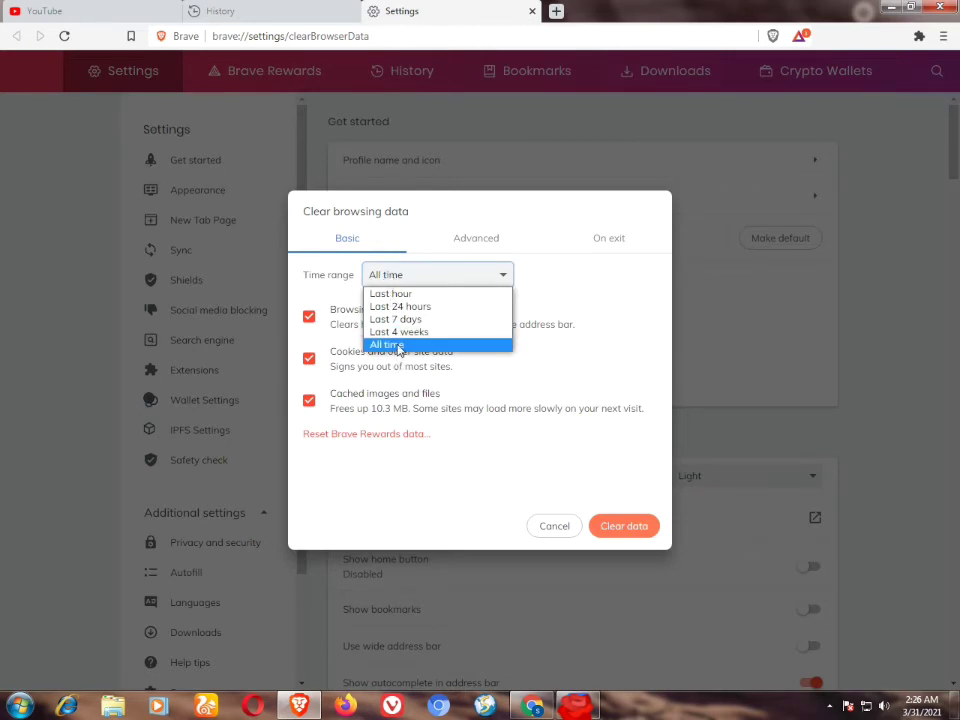
left_click(398, 348)
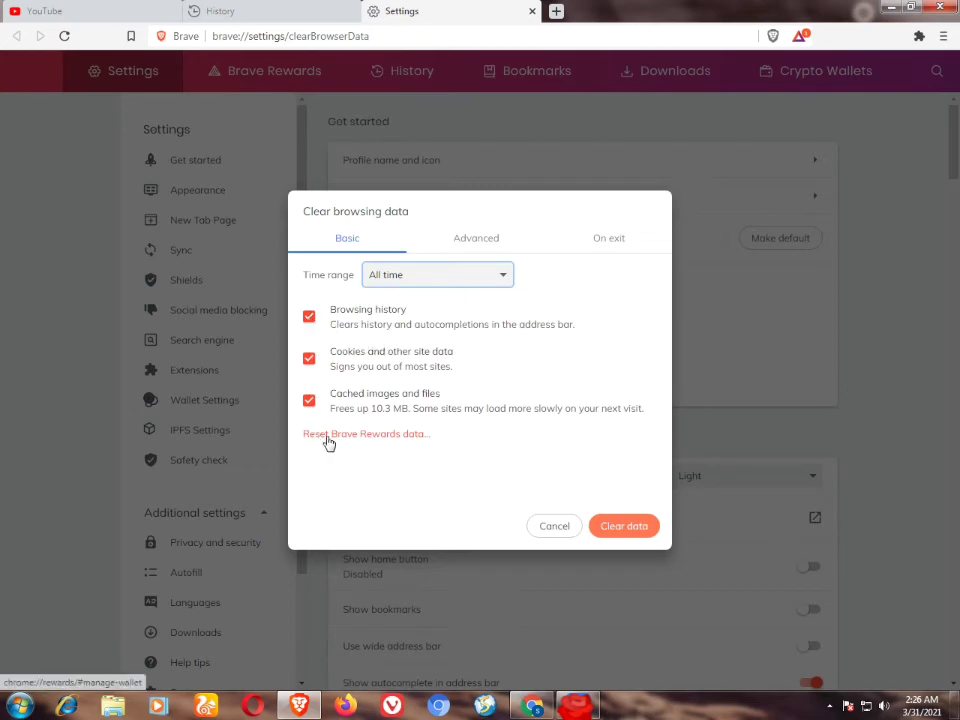
left_click(624, 526)
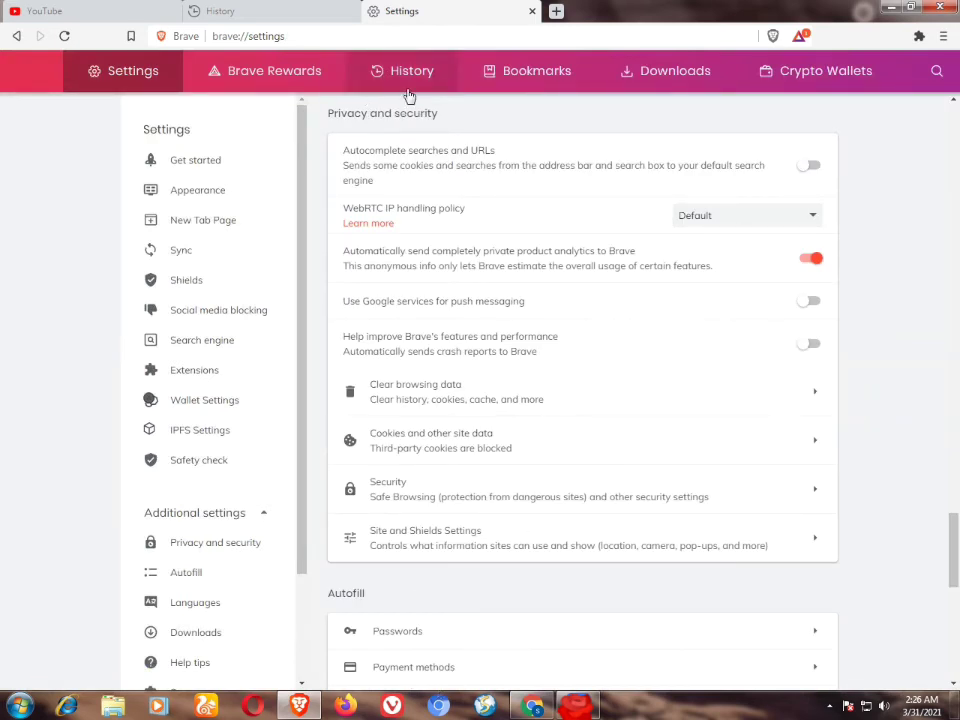
left_click(532, 12)
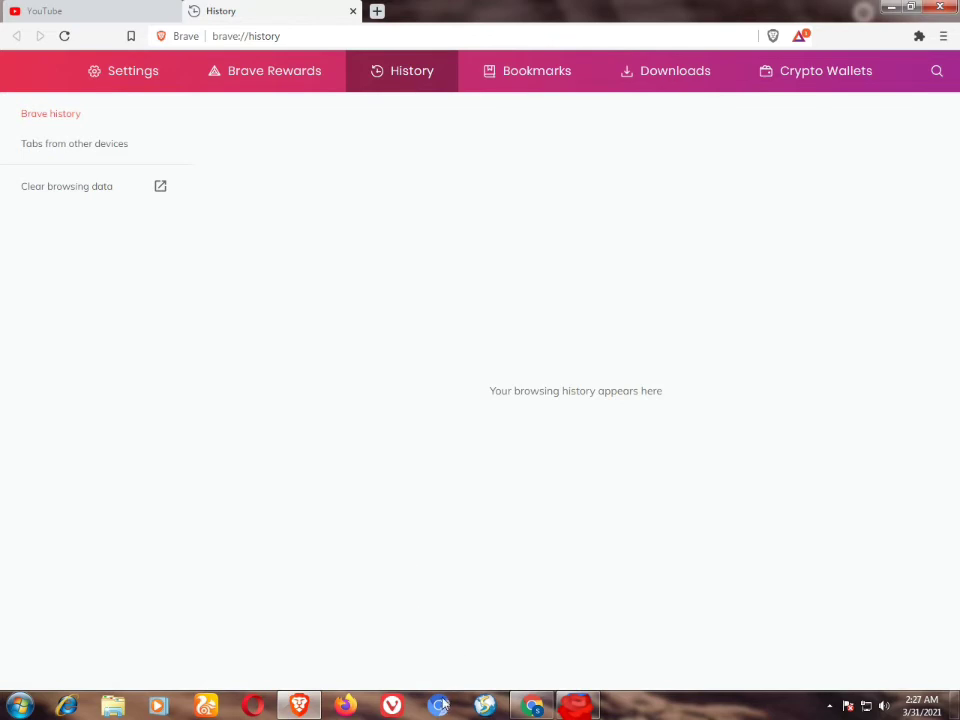
key("ctrl+w")
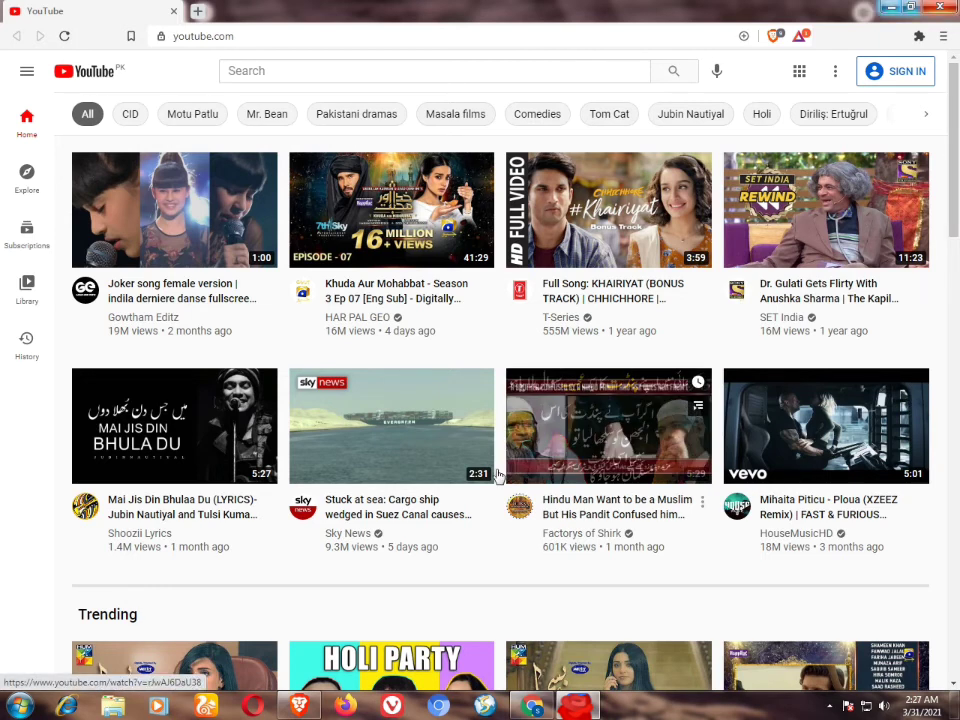
left_click(442, 704)
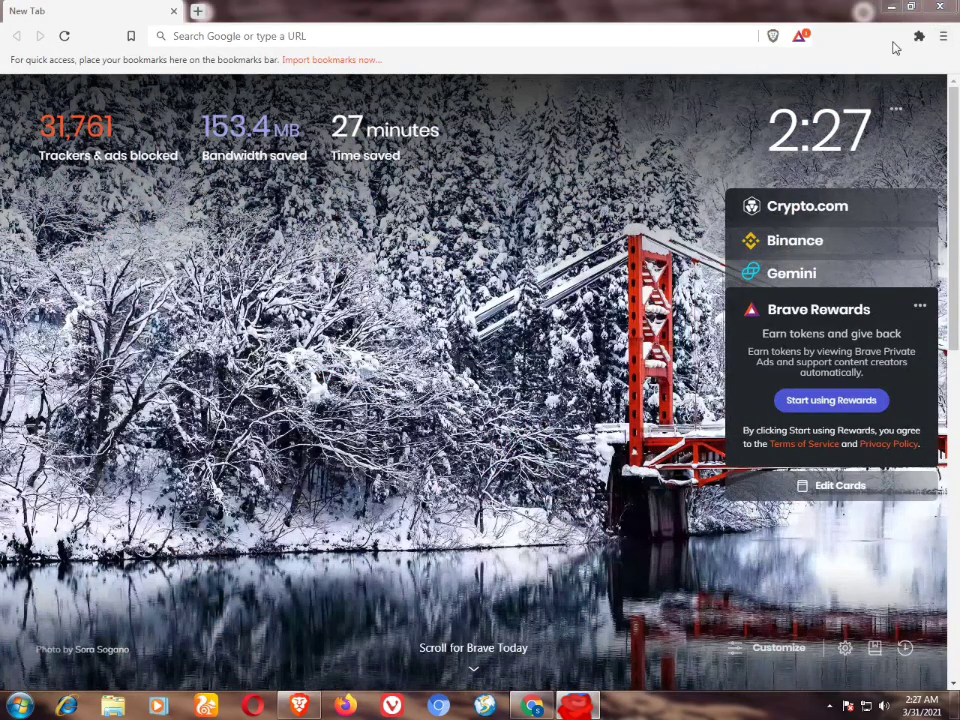
Step: Open a new private window, restore it to a smaller size and close it
left_click(943, 37)
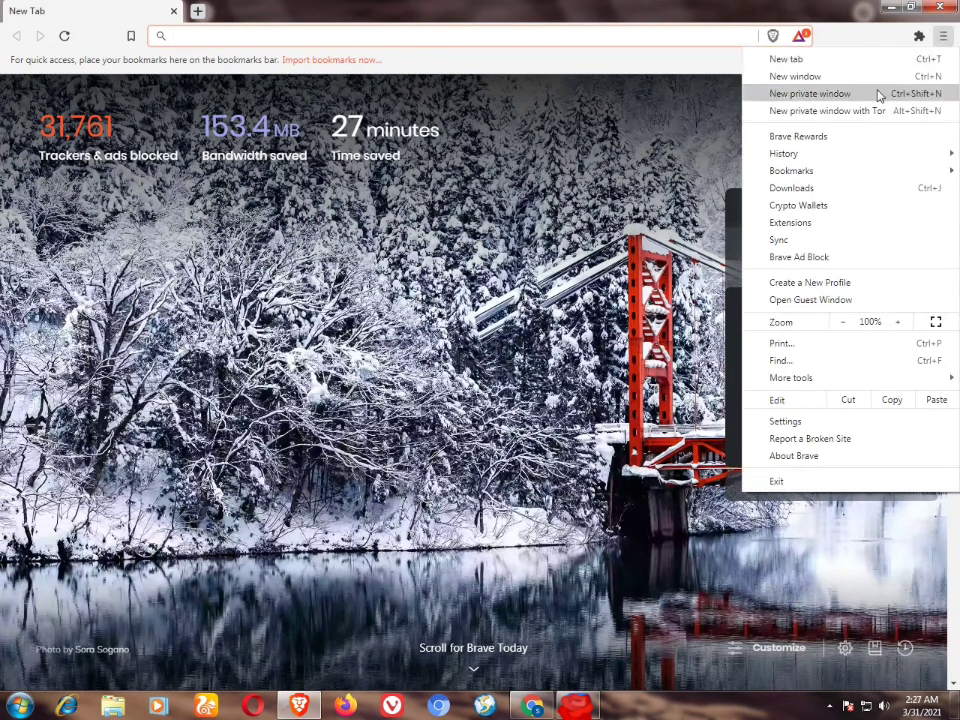
left_click(800, 96)
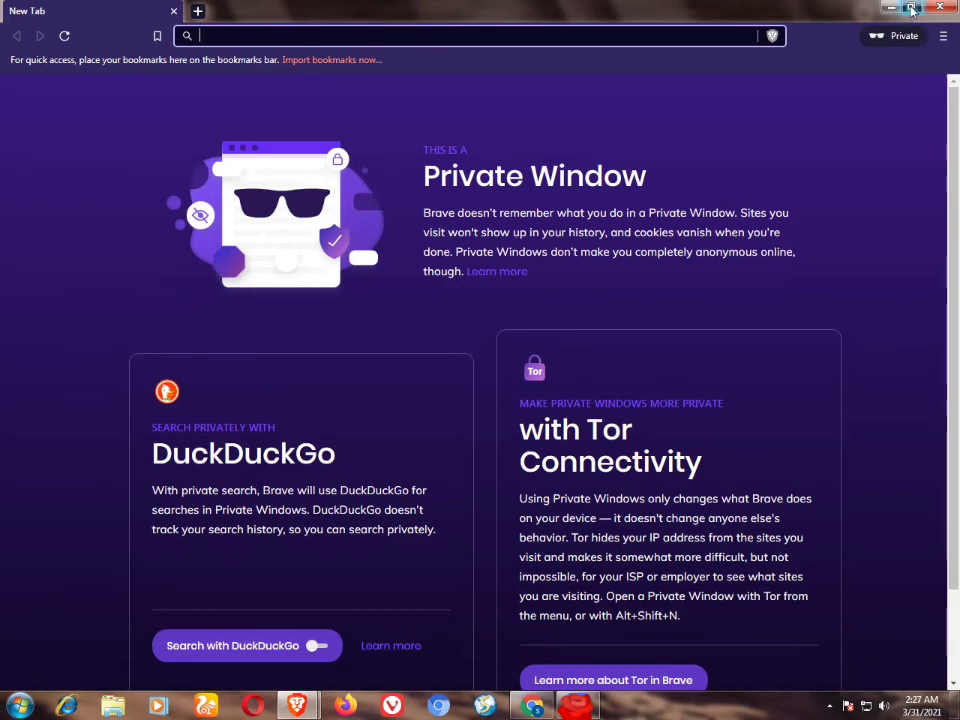
left_click(912, 8)
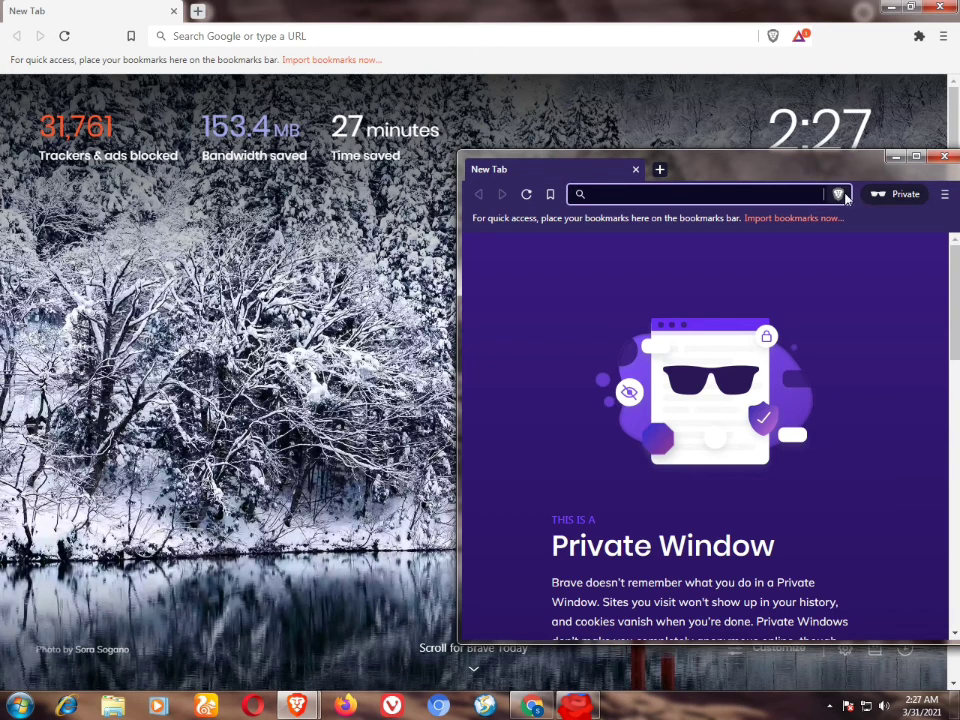
left_click_drag(939, 150, 941, 157)
left_click(941, 157)
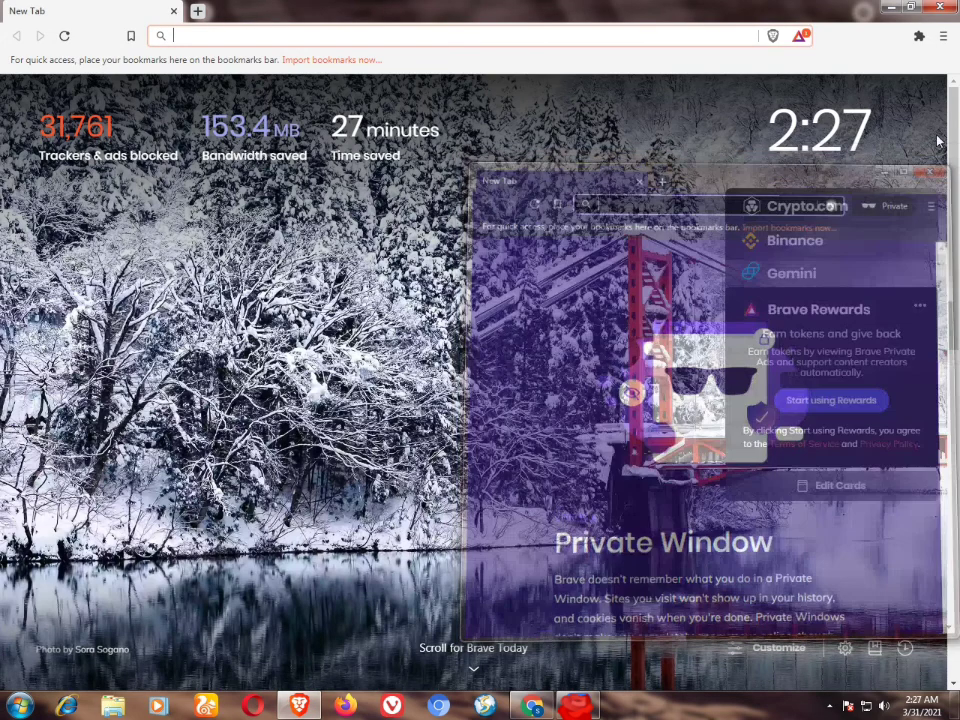